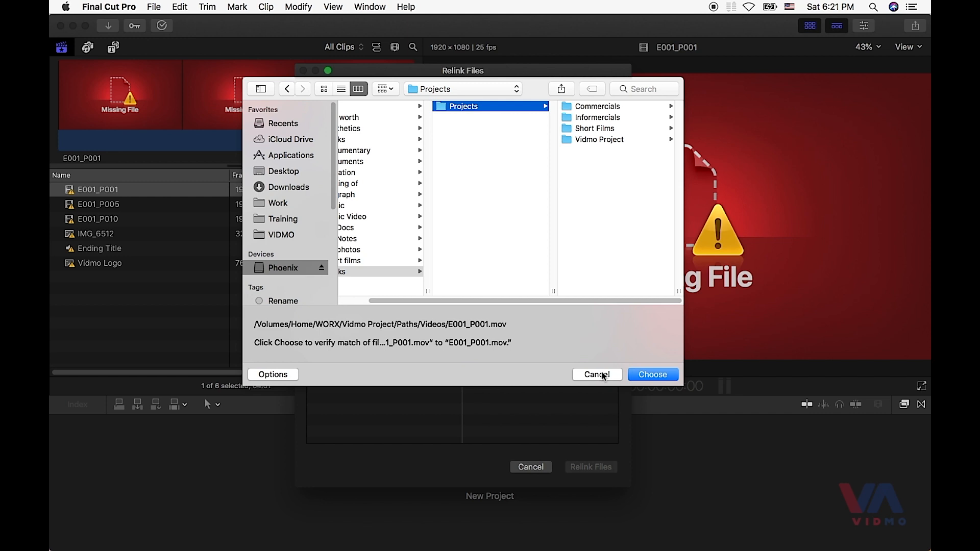
- Switch to Finder and copy the pathname of E001_P001.mov in the Vidmo Project's Videos folder
key(super+Tab)
key(super+Tab)
key(super+shift+Tab)
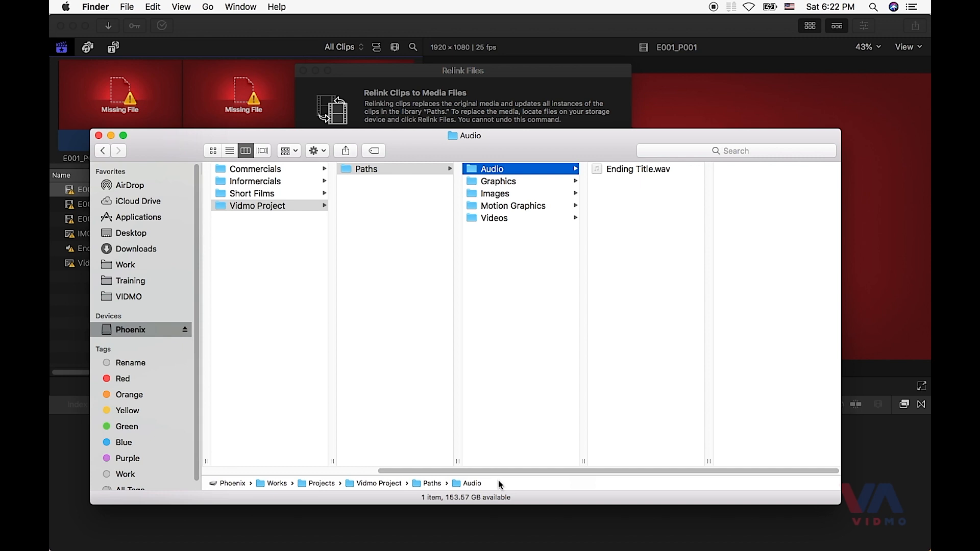
click(526, 219)
click(597, 170)
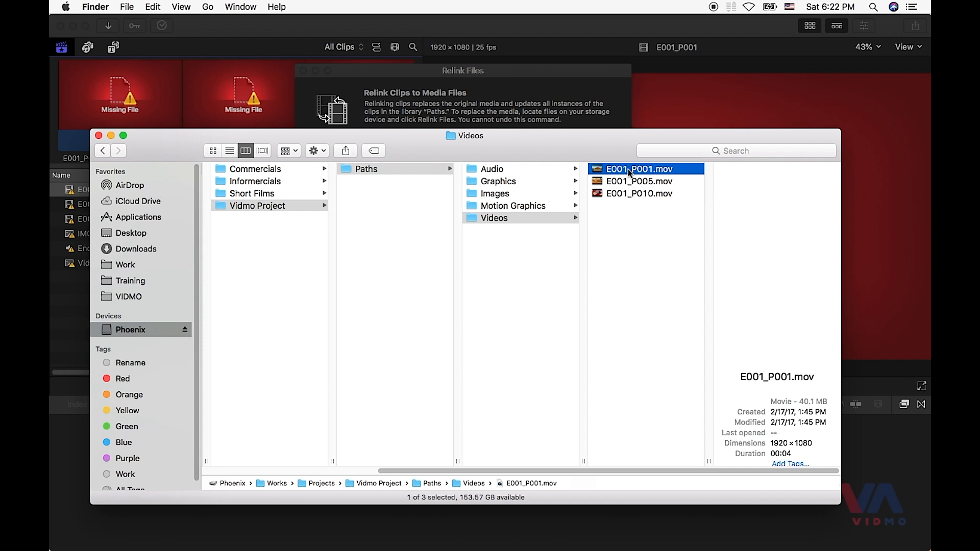
click(151, 6)
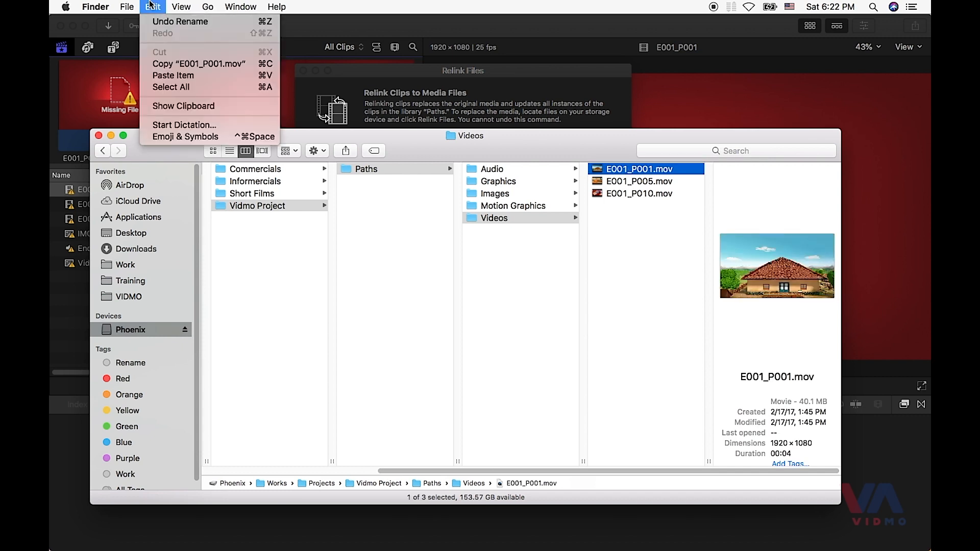
key(alt)
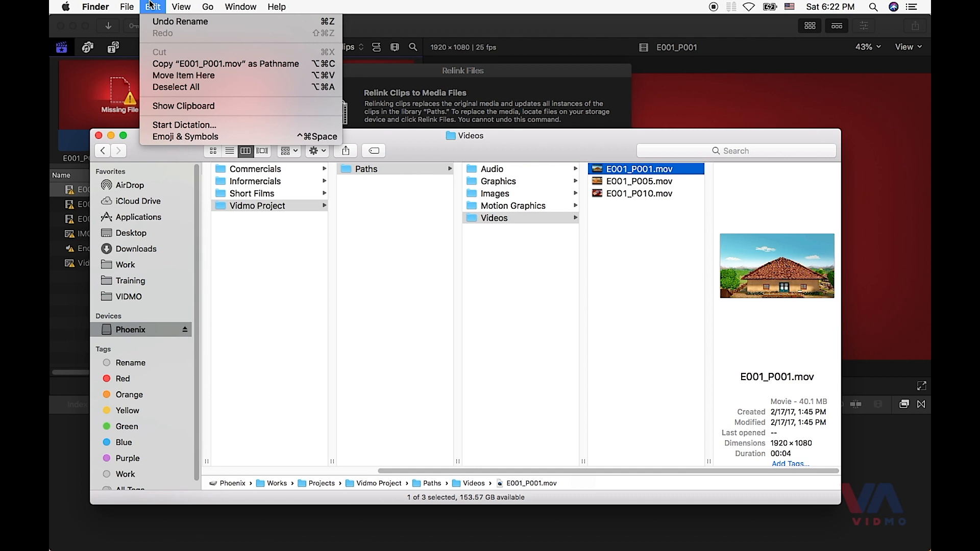
click(286, 65)
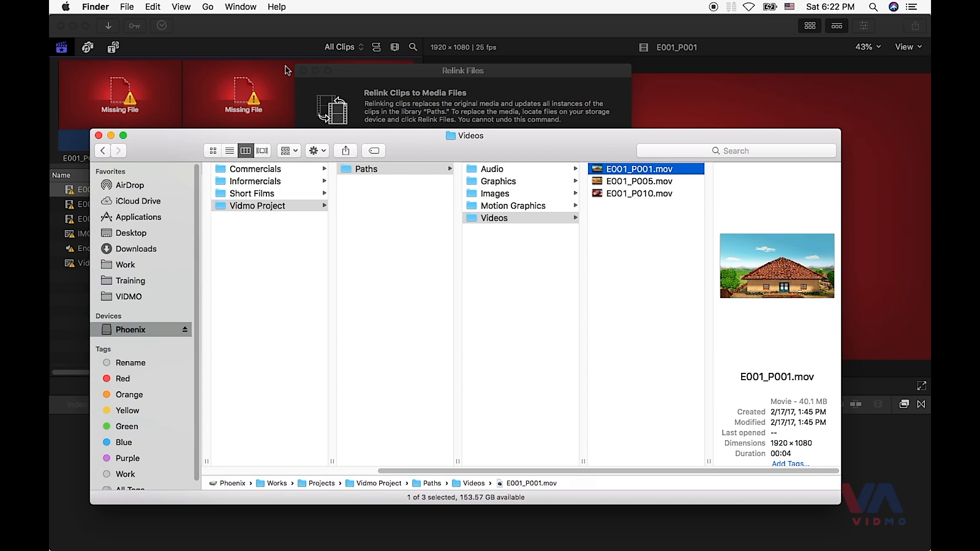
- Back in Final Cut Pro, locate E001_P001.mov by going to the copied path, choose it as the match and relink the clip
click(365, 73)
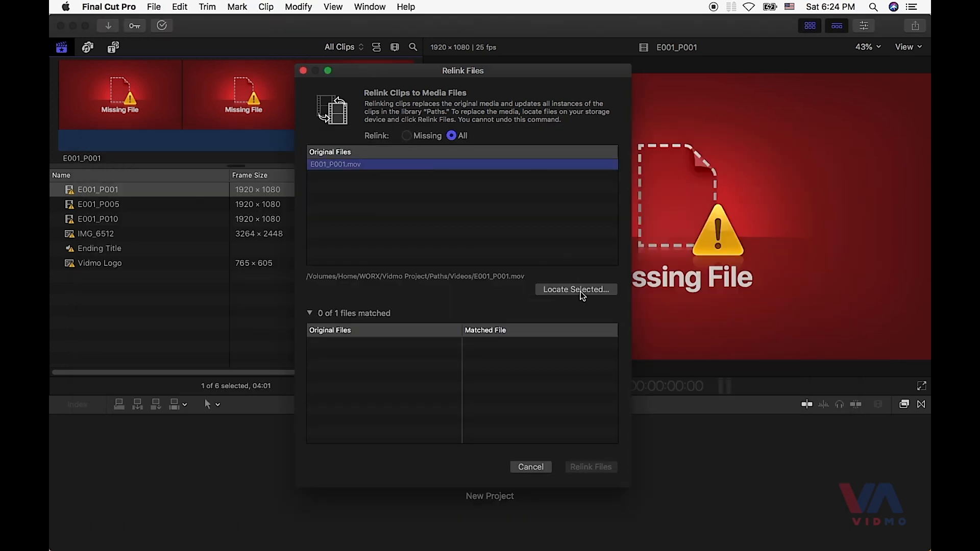
click(576, 291)
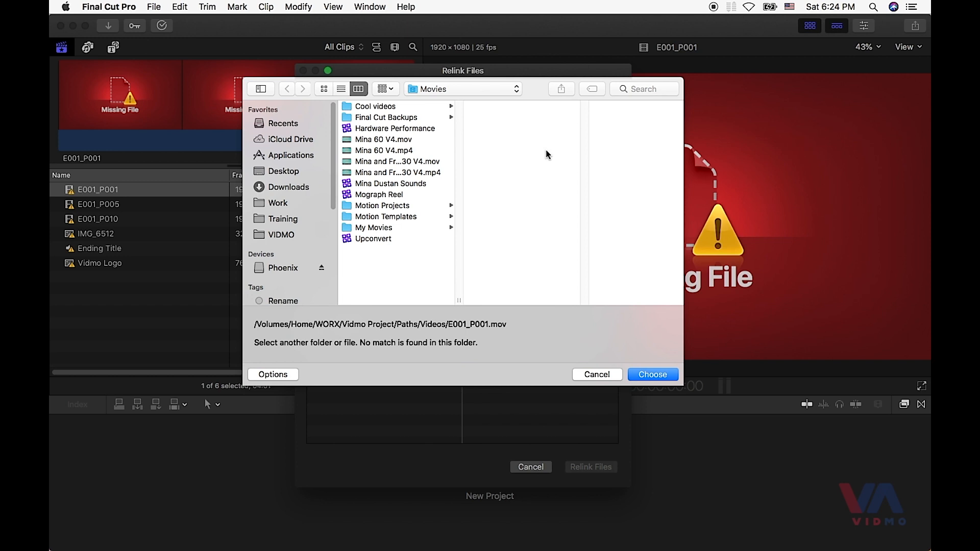
key(shift+super+g)
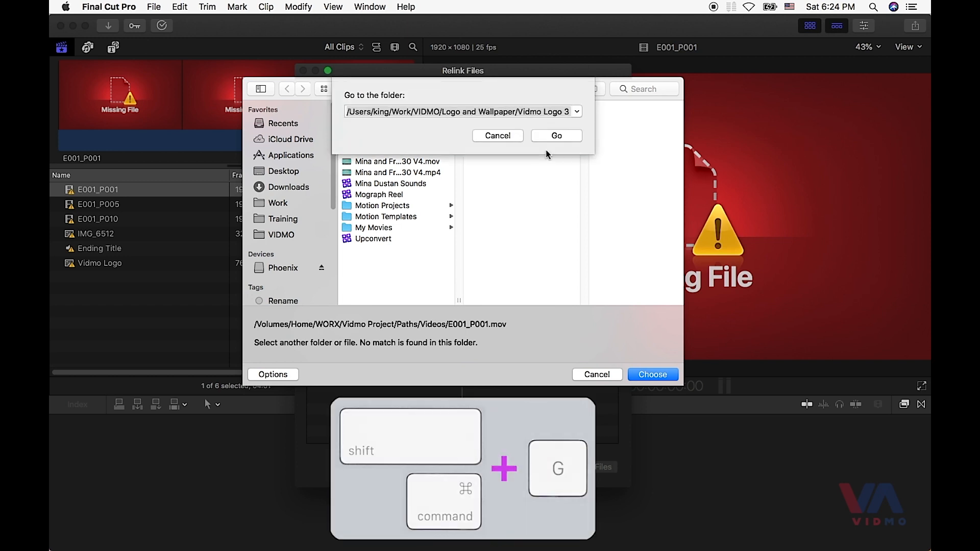
key(super+v)
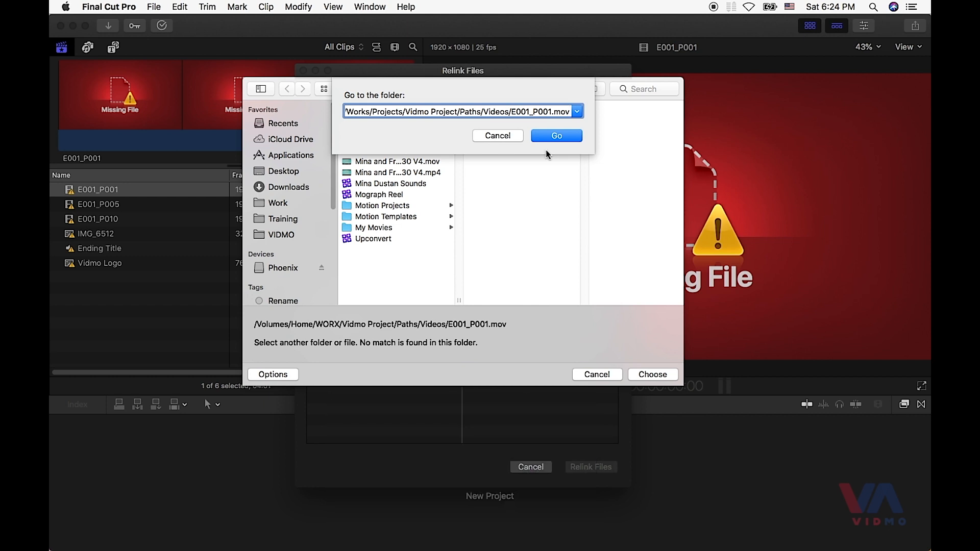
click(552, 138)
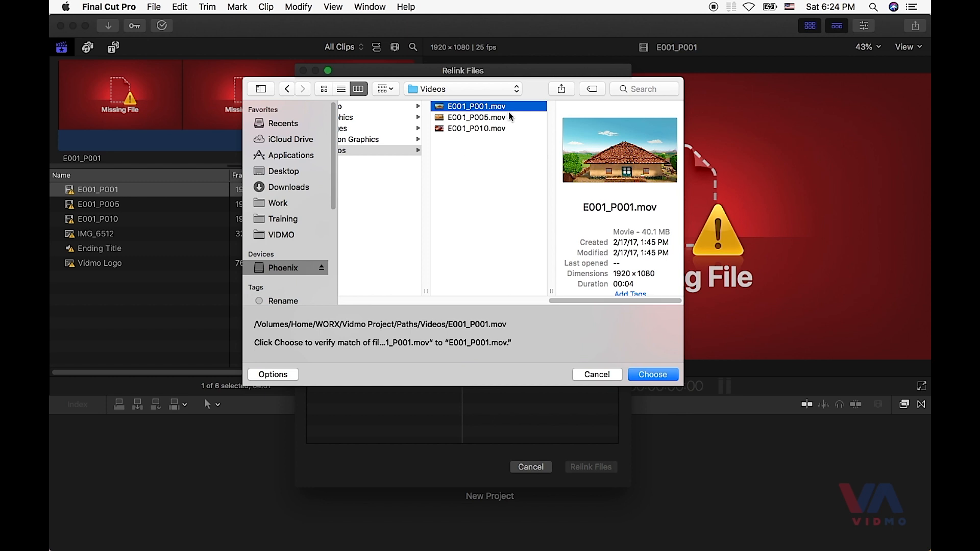
click(666, 378)
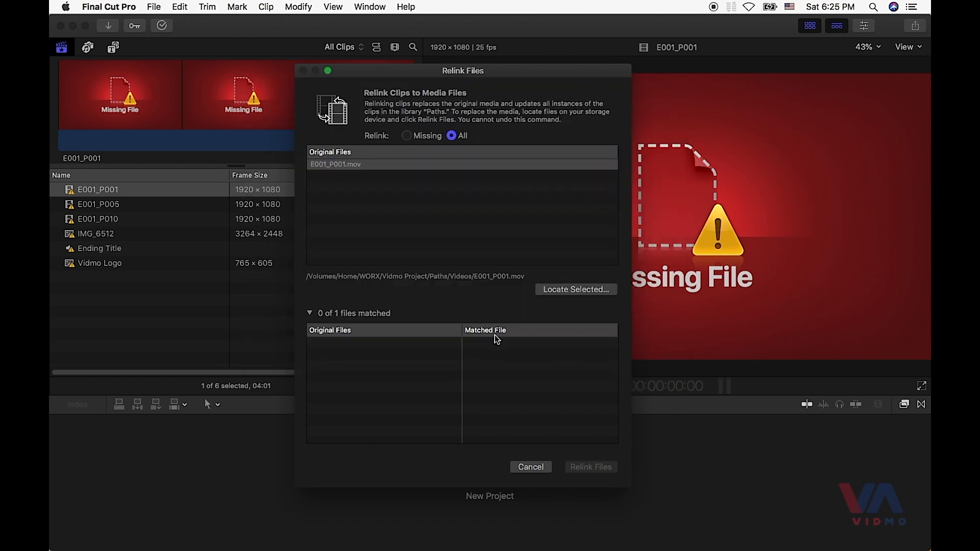
click(602, 471)
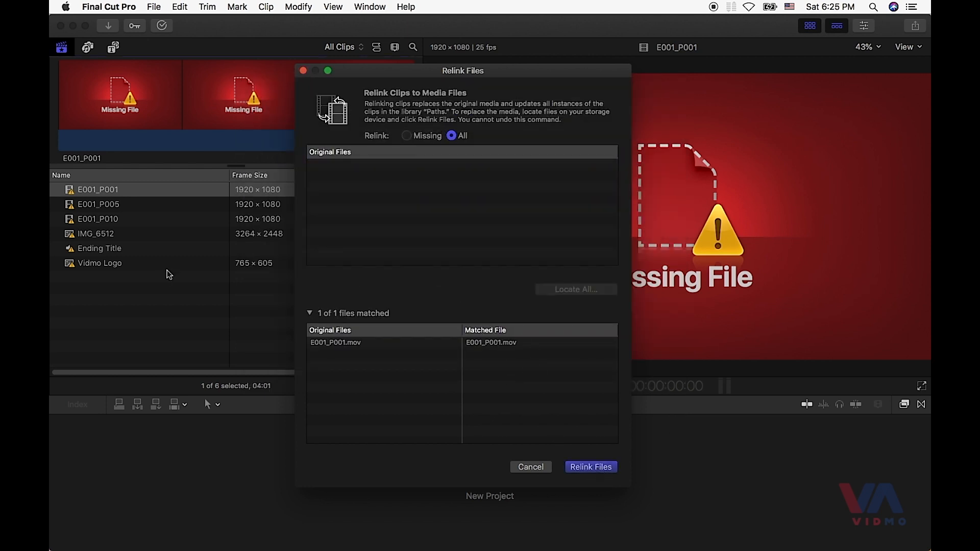
- Select the missing Vidmo Logo clip and copy the pathname of Vidmo Logo.png from the Graphics folder in Finder
click(115, 263)
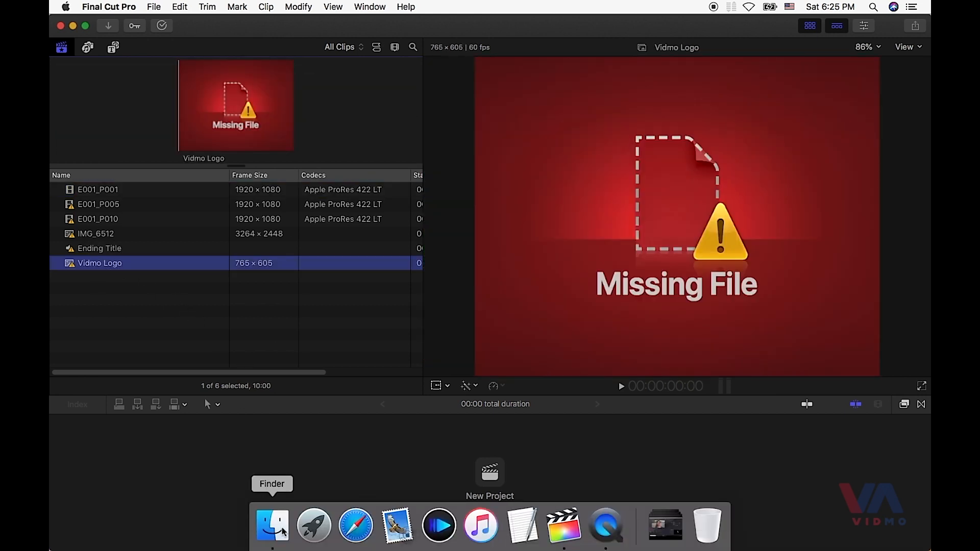
click(274, 526)
click(520, 181)
click(638, 169)
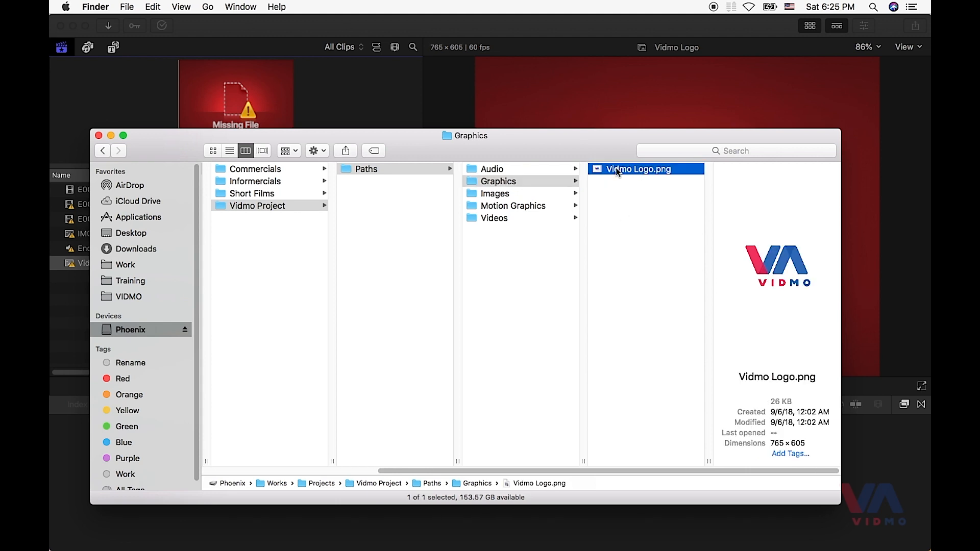
- Back in Final Cut Pro, relink the Vidmo Logo clip to Vidmo Logo.png, locating the file through its copied path
key(super+Tab)
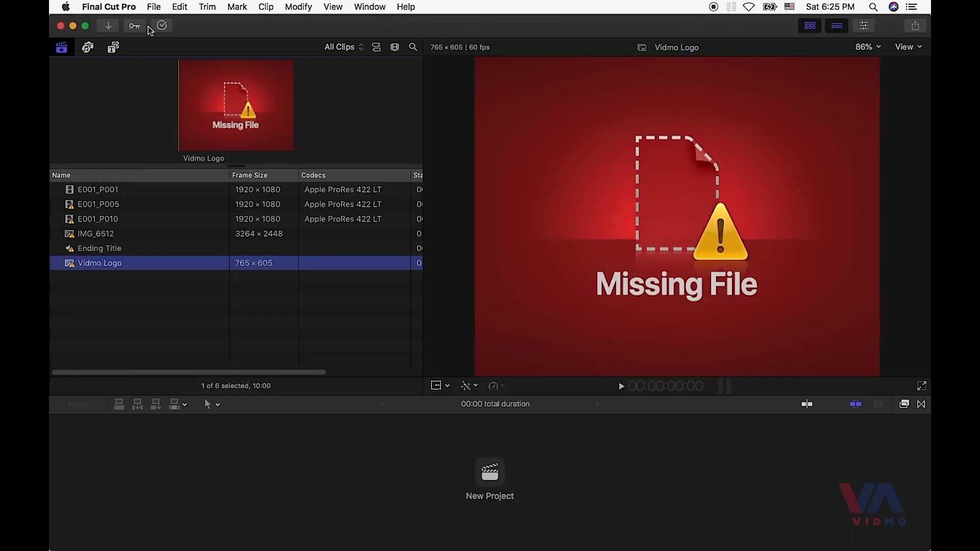
click(153, 7)
click(173, 106)
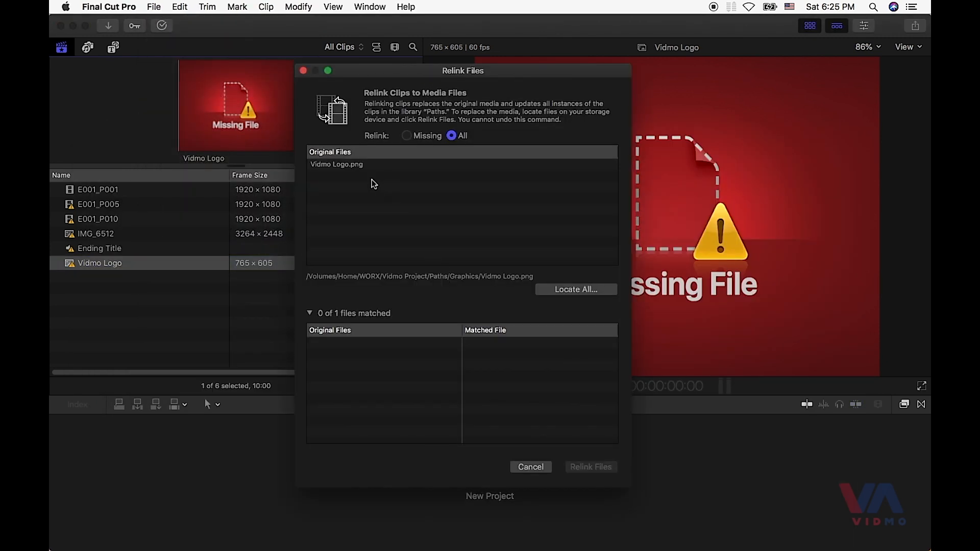
click(358, 165)
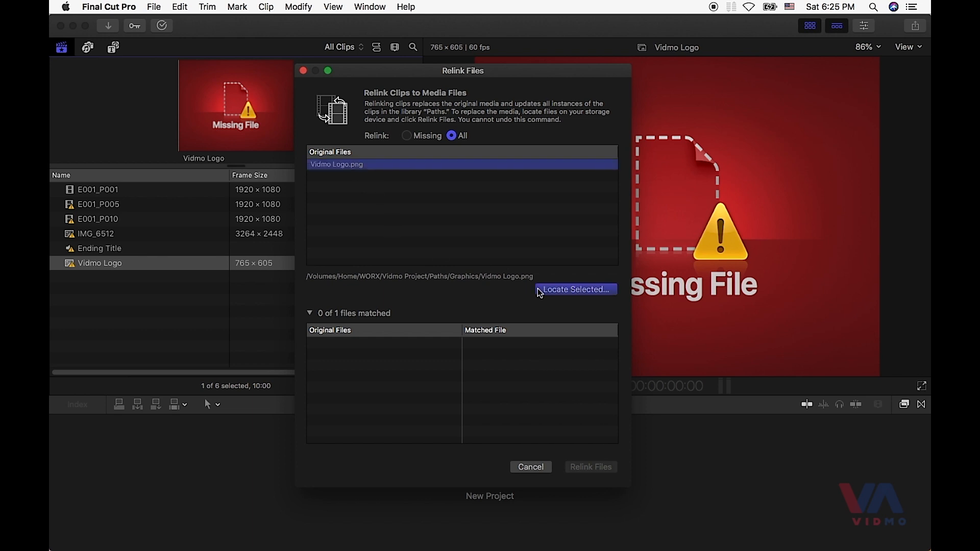
click(541, 289)
key(super+shift+g)
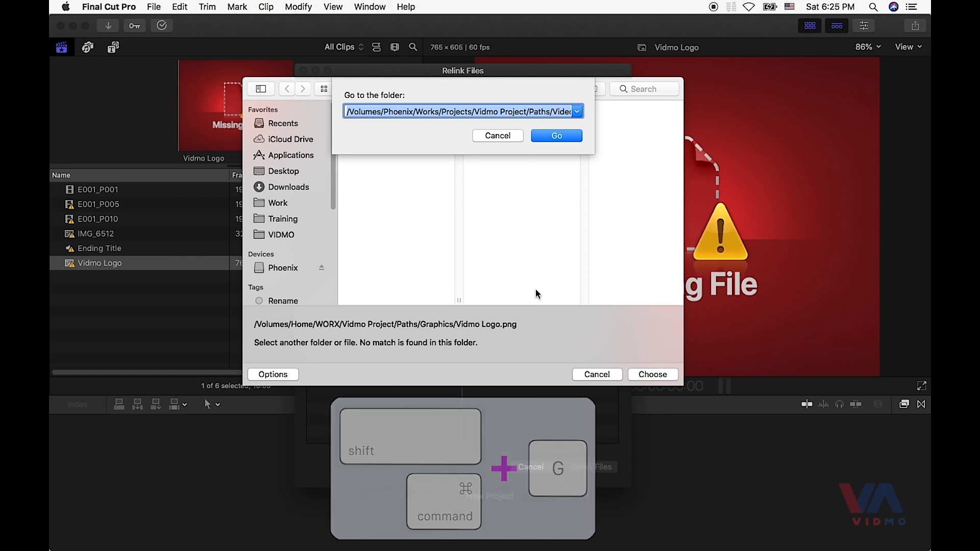
key(super+v)
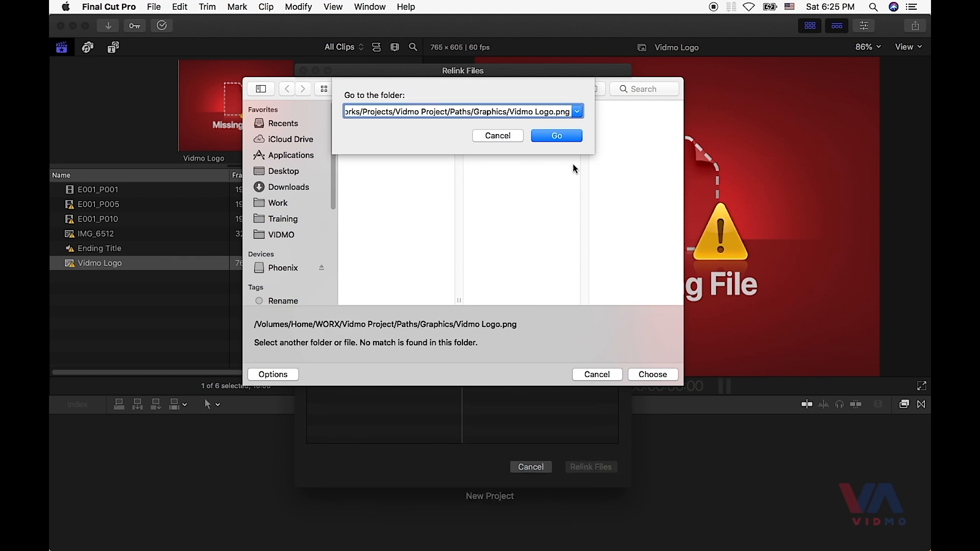
click(555, 135)
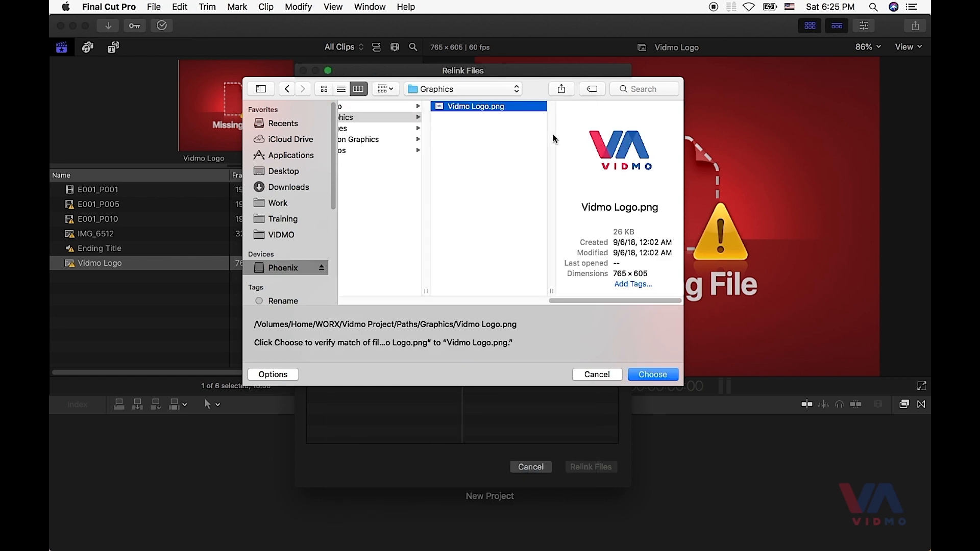
click(651, 378)
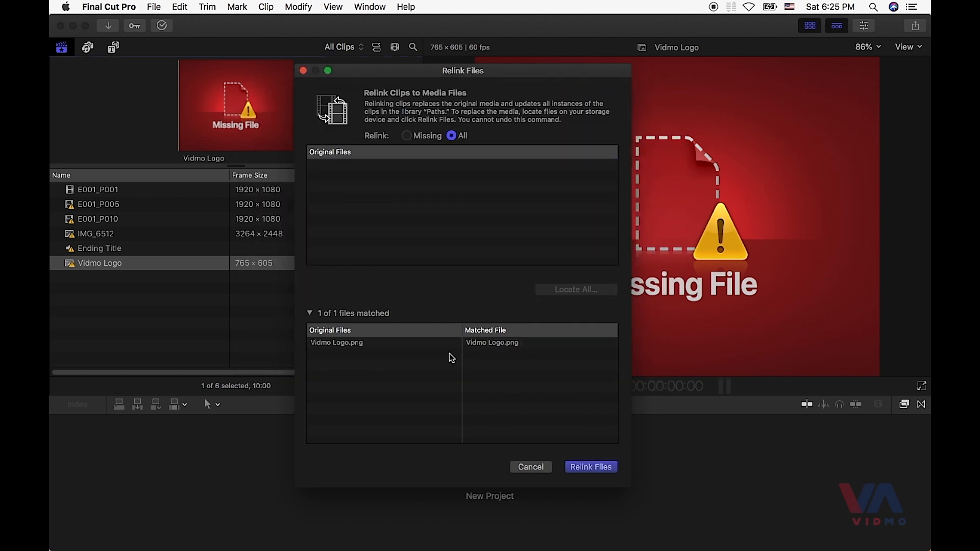
click(603, 467)
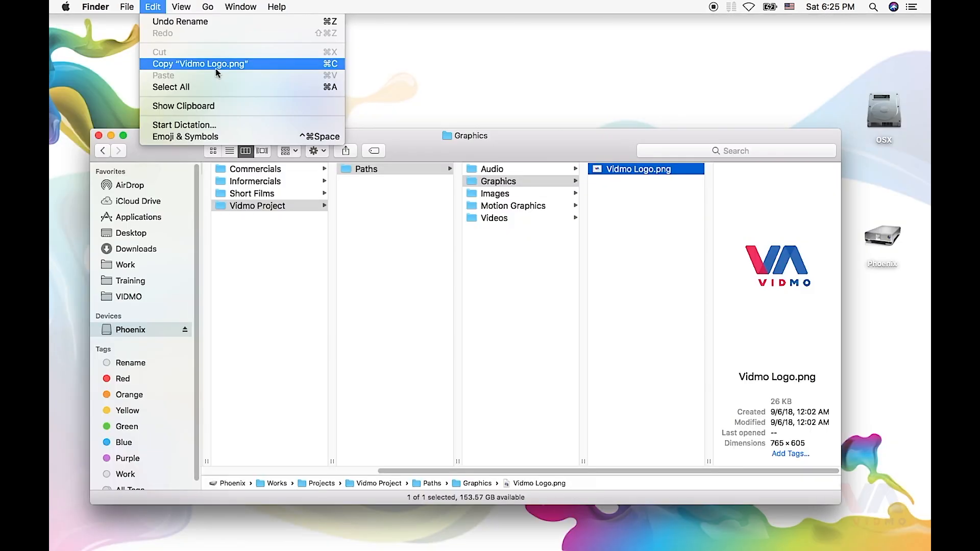
key(alt)
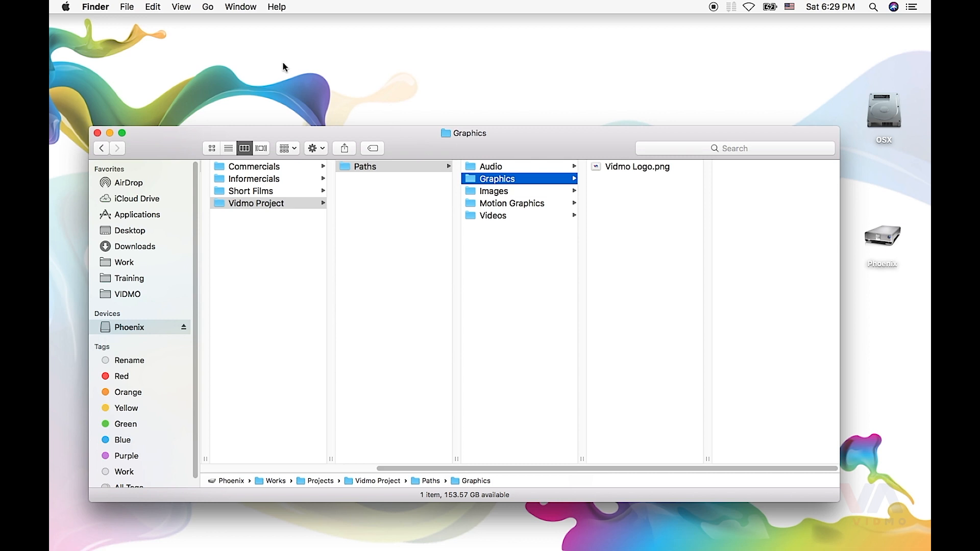
click(207, 7)
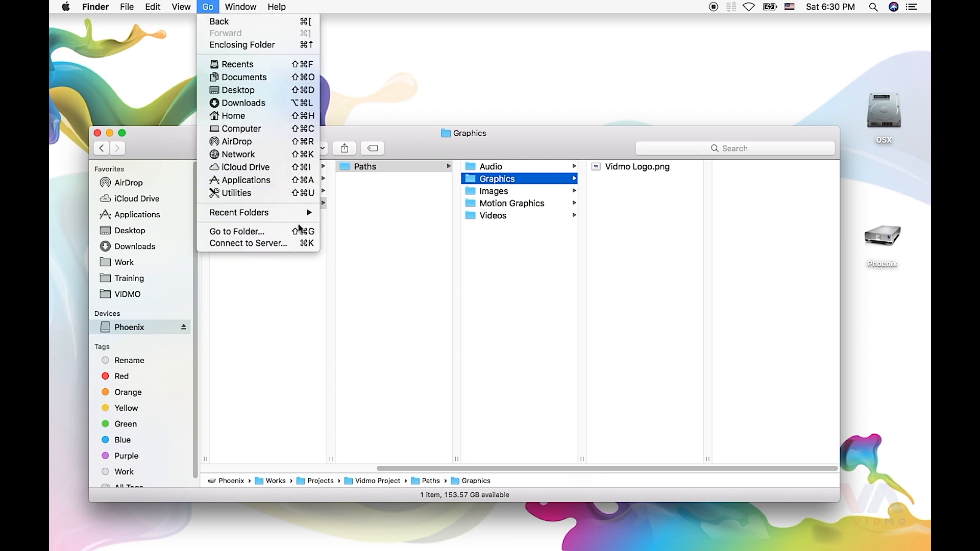
click(338, 230)
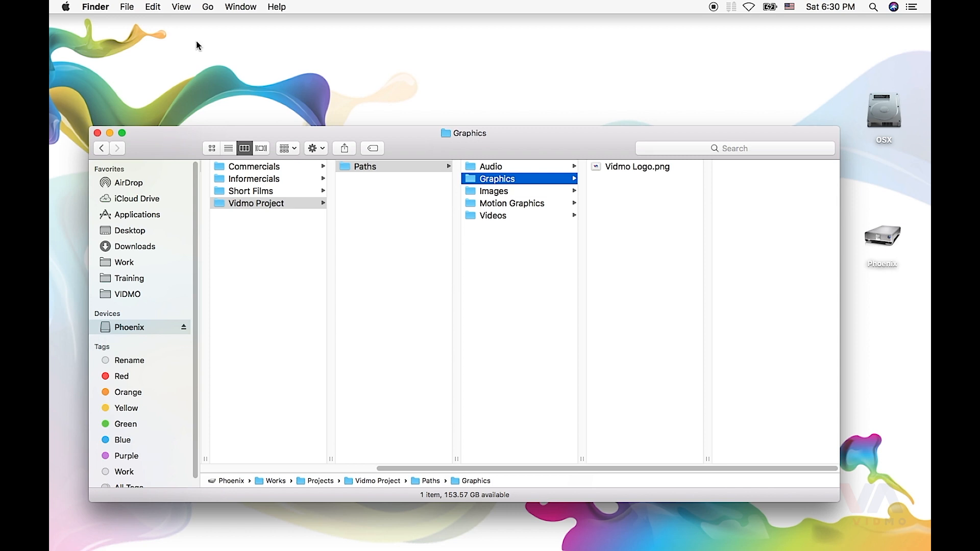
click(153, 7)
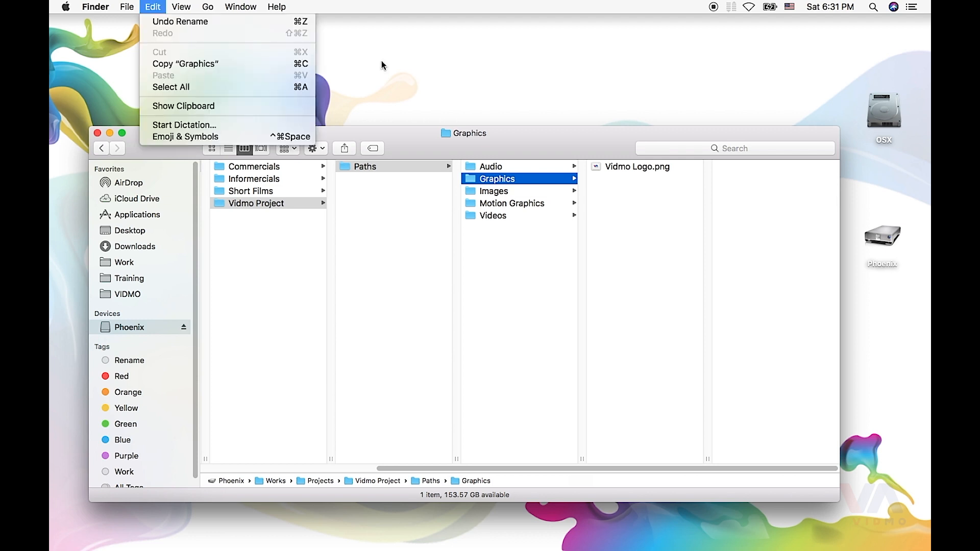
key(alt)
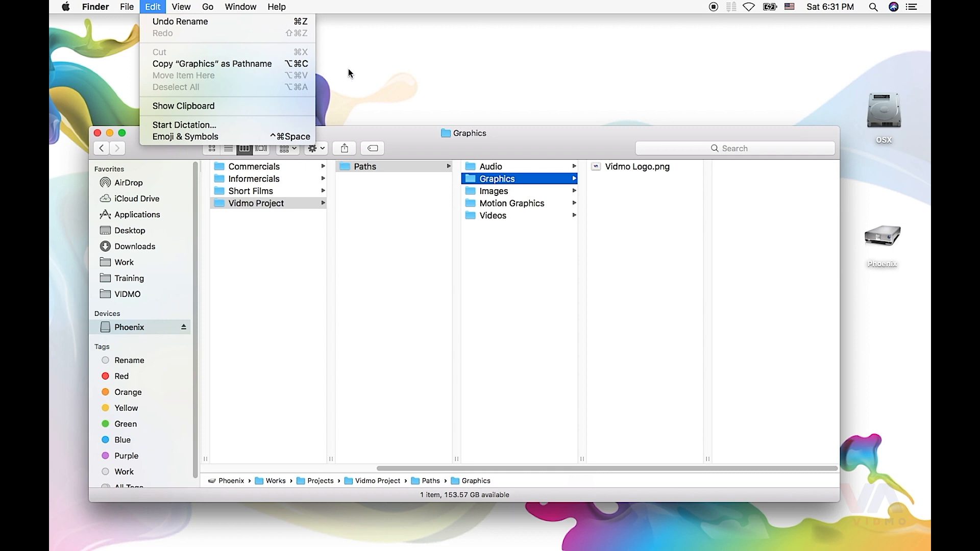
key(Escape)
- Switch to Automator and create a new document of the Service type
key(super+Tab)
key(super+Tab)
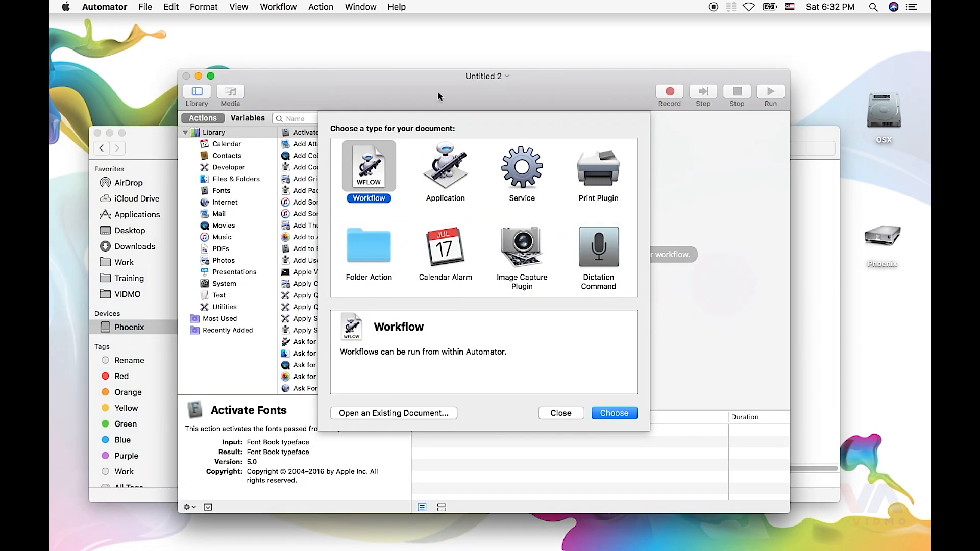
click(528, 168)
click(611, 415)
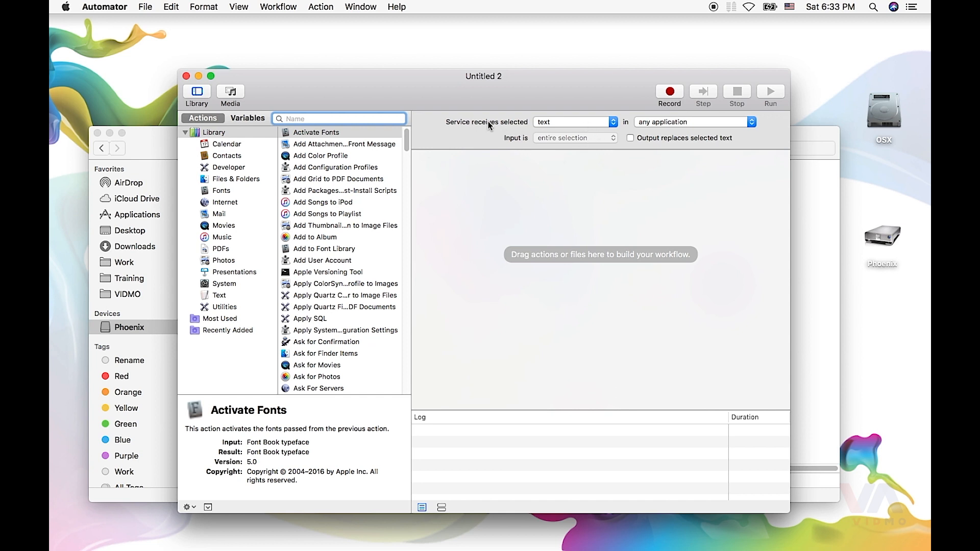
- Set the service to receive selected files or folders in Finder
click(575, 121)
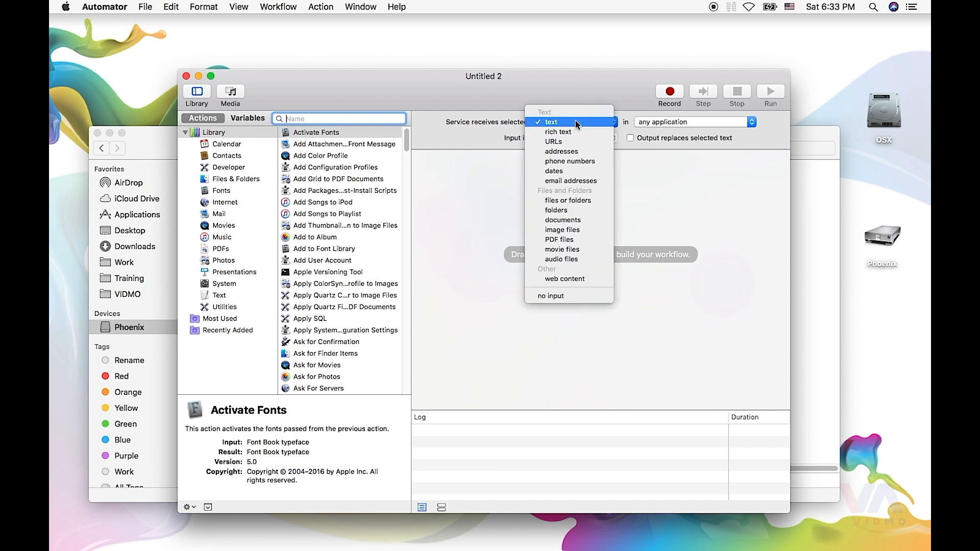
click(586, 201)
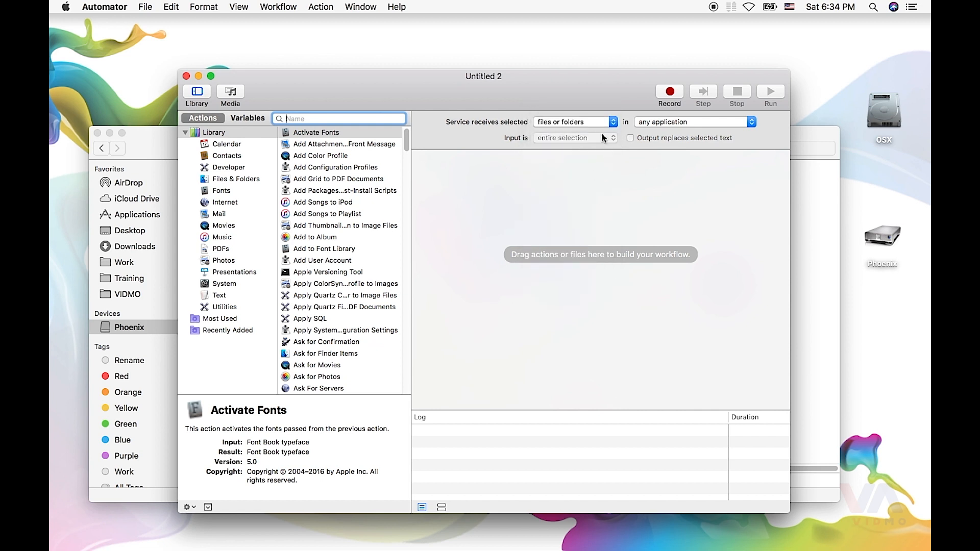
click(683, 122)
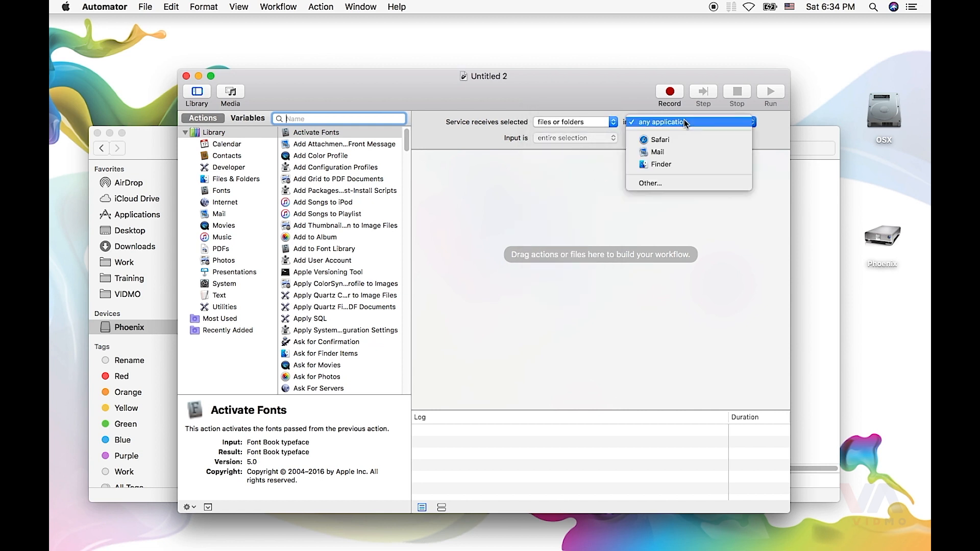
click(682, 168)
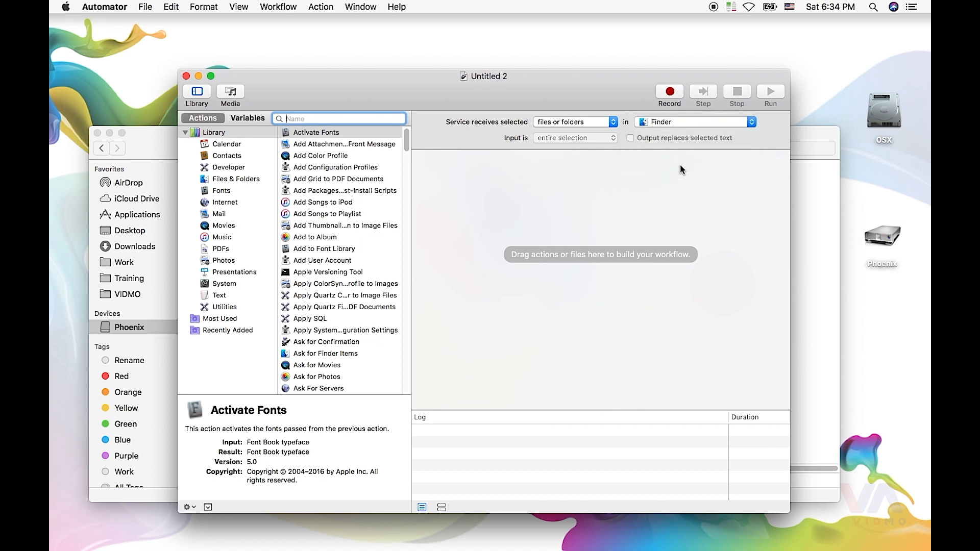
- Search the actions for "Copy" and add the Copy to Clipboard action to the workflow
drag(483, 94, 481, 91)
text(Copy)
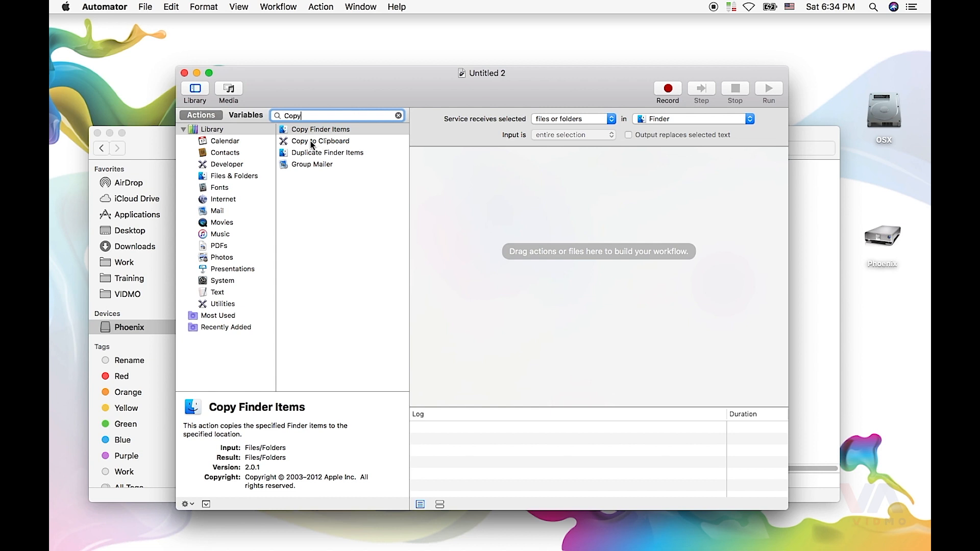
drag(316, 143, 552, 206)
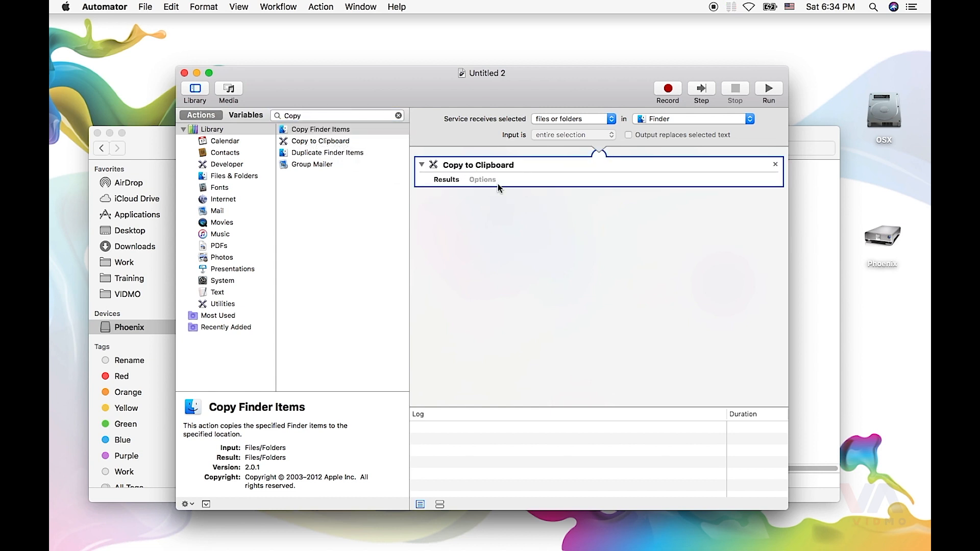
- Save the Automator service under the name Copy Paths
key(super+s)
text(Copy Path)
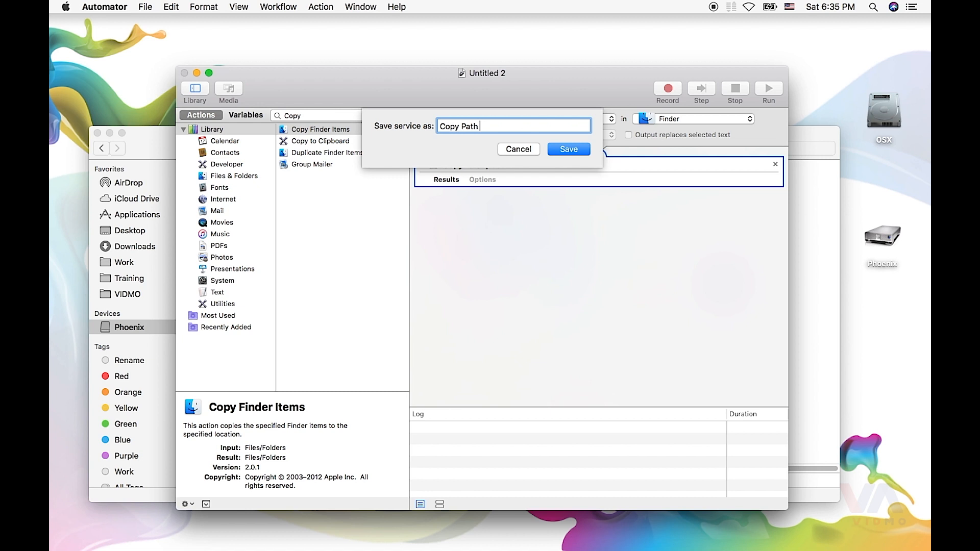
text( s)
click(571, 152)
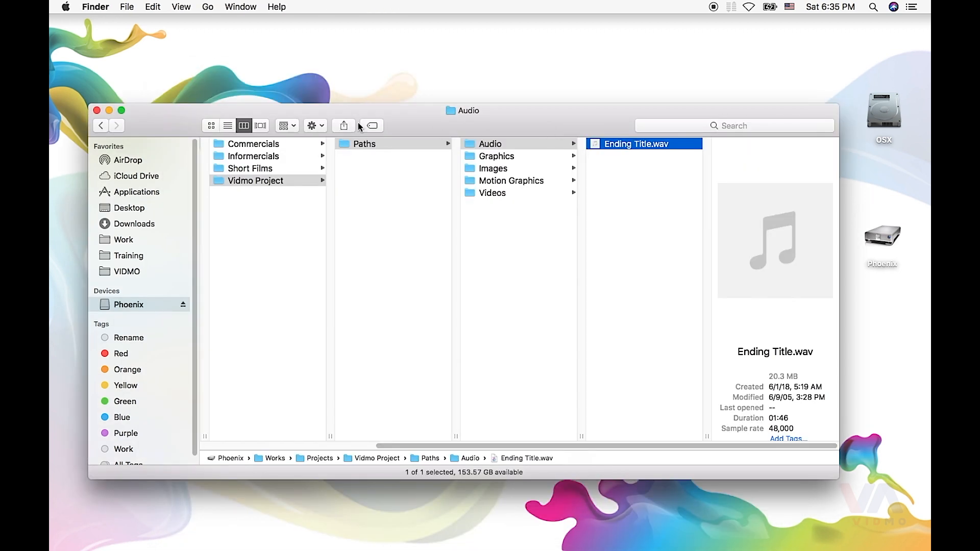
- Switch to Finder, run the Copy Paths service on Ending Title.wav, and check the services offered for the file
click(321, 128)
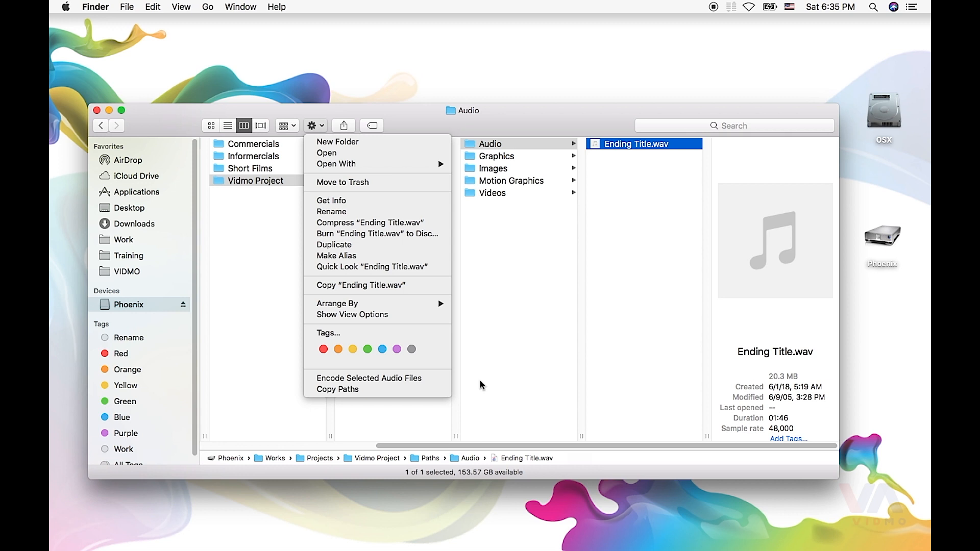
click(364, 389)
click(126, 7)
mouse_move(111, 6)
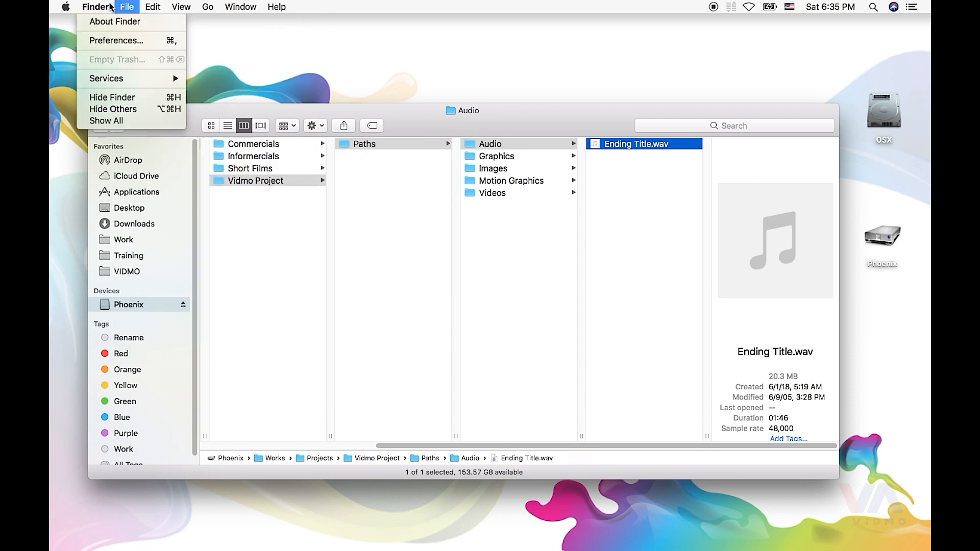
mouse_move(154, 78)
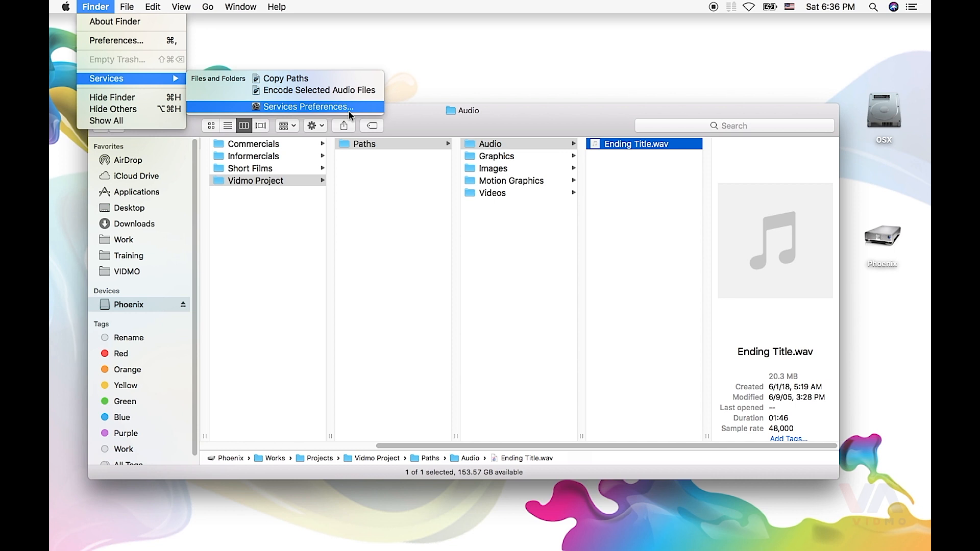
click(525, 126)
- Switch to System Preferences and display the keyboard shortcuts for Services
click(66, 9)
click(87, 41)
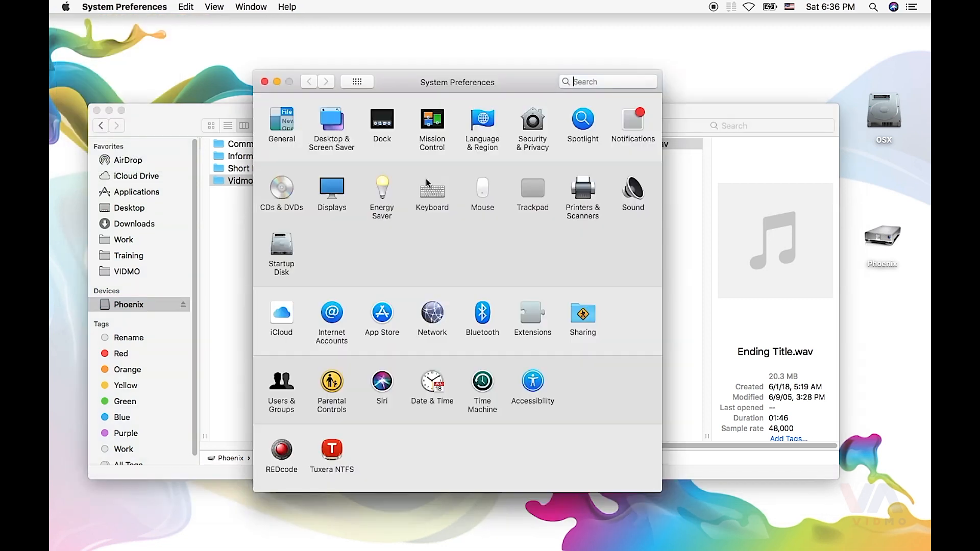
click(426, 183)
click(453, 116)
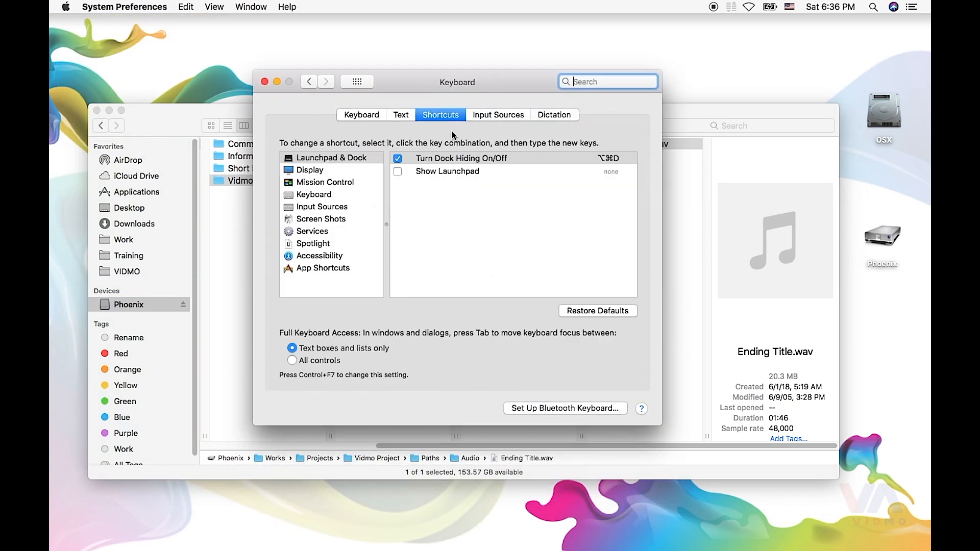
click(337, 234)
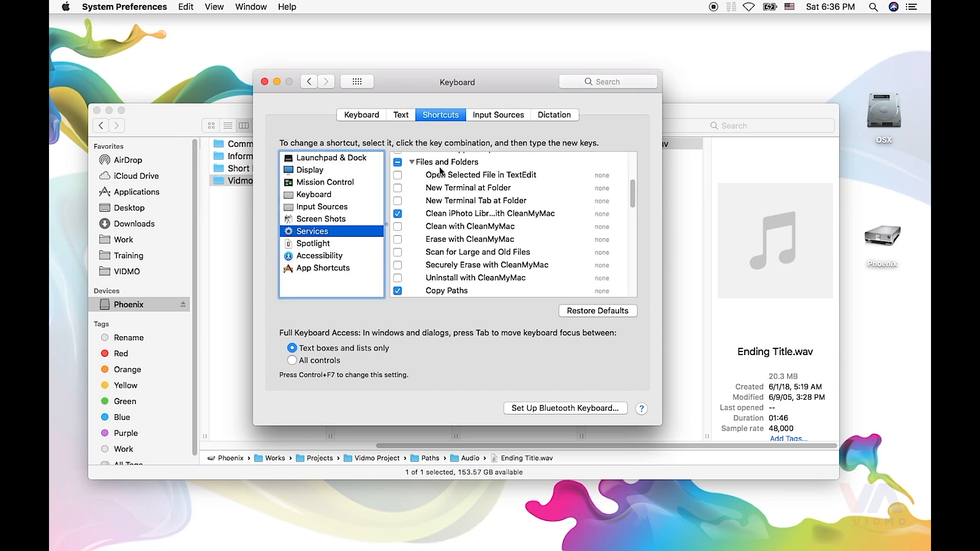
- Assign the shortcut Control+Command+C to the Copy Paths service under Files and Folders
scroll(449, 275, down, 1)
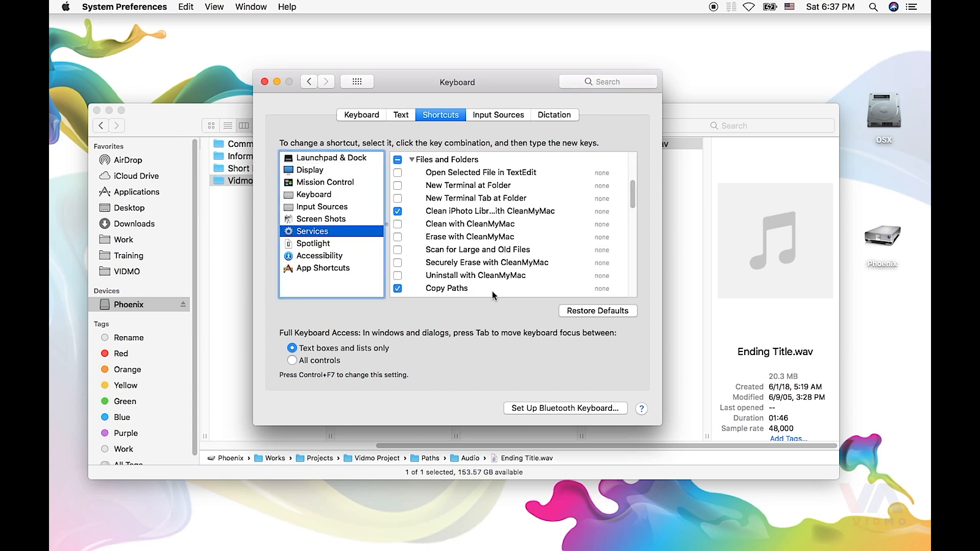
click(605, 287)
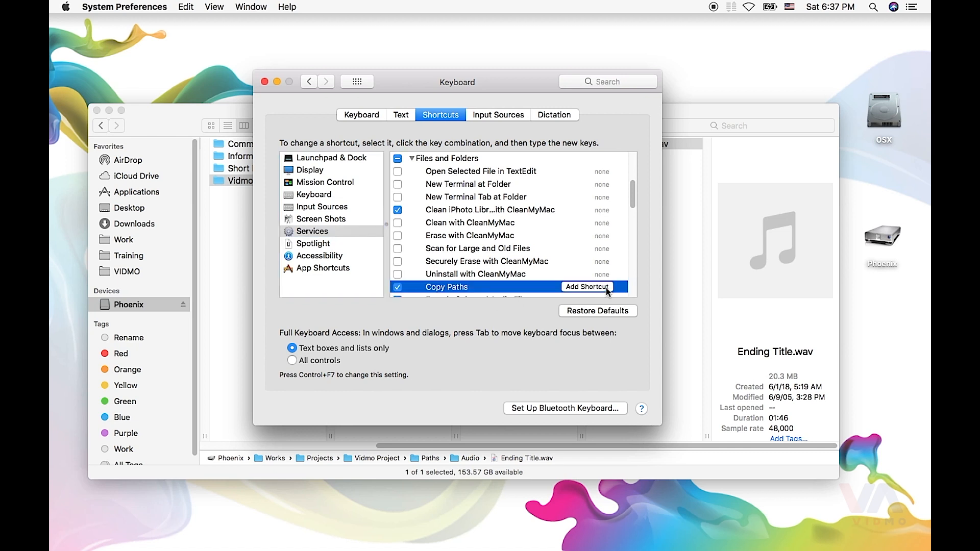
click(606, 287)
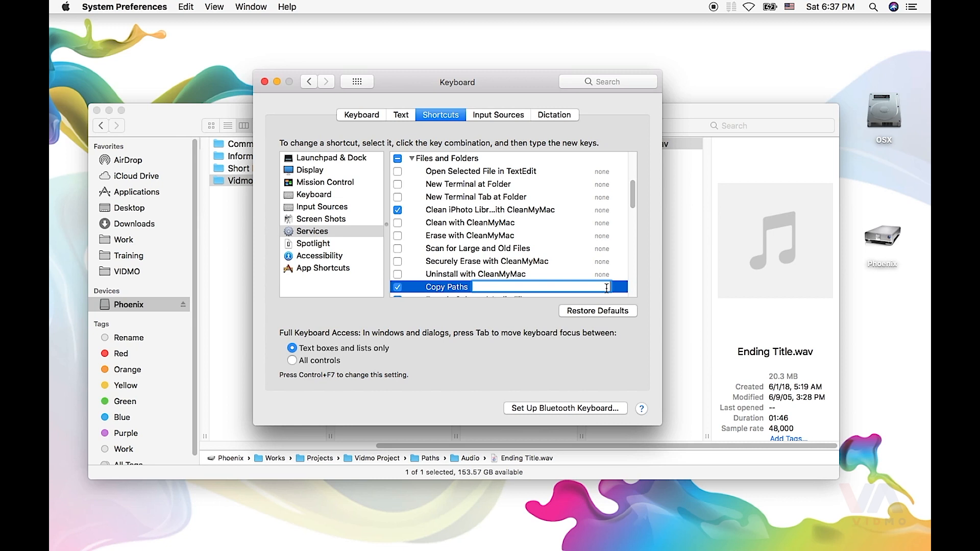
key(ctrl+super+c)
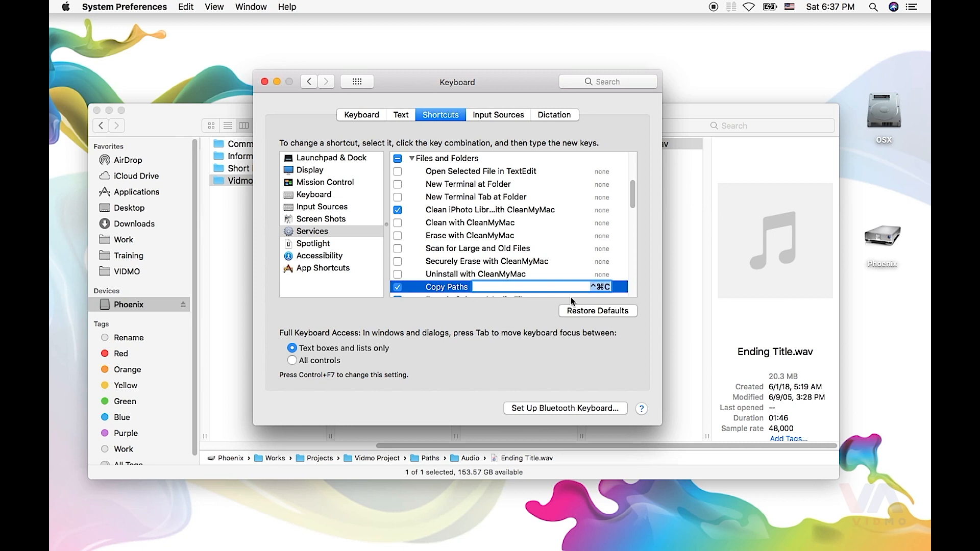